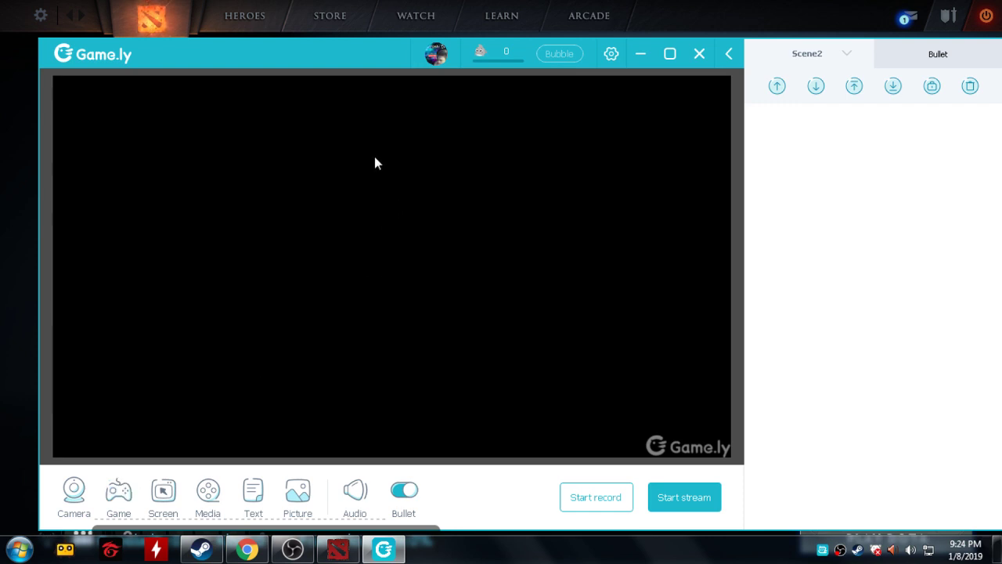
Step: Add a display capture of Display 0 (1366x768, primary monitor) to Scene2 with Mouse enabled
left_click_drag(402, 55, 395, 49)
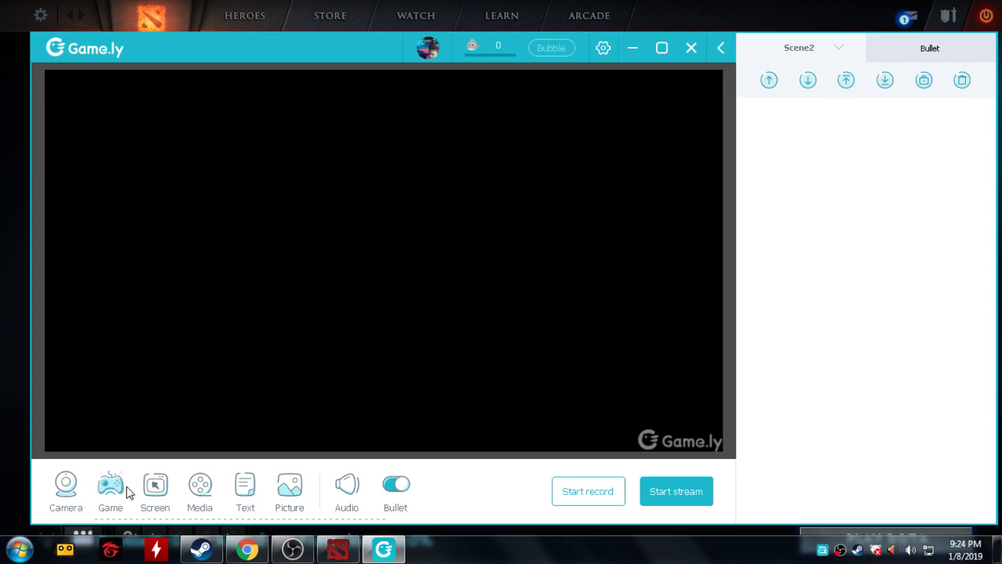
left_click(156, 489)
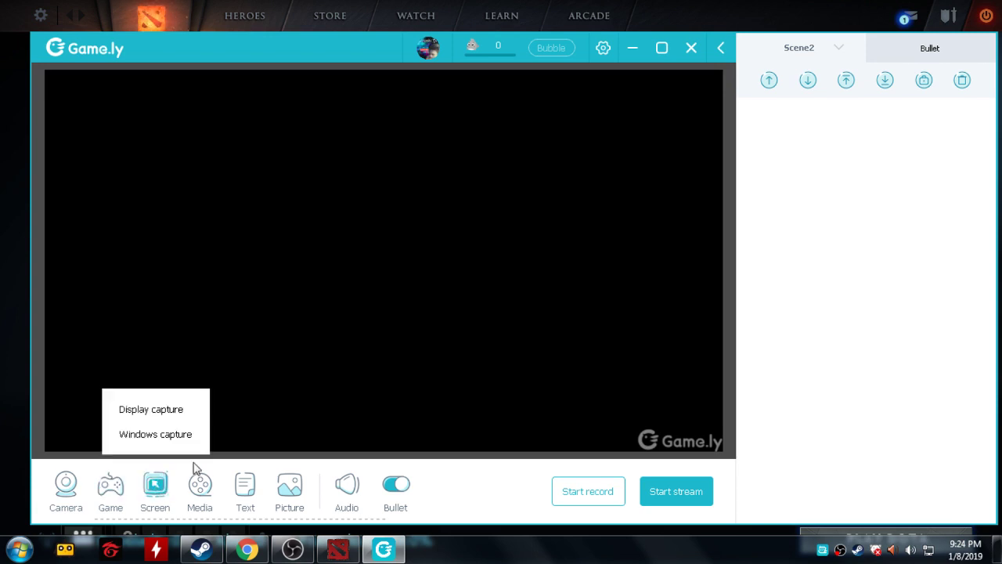
left_click(172, 416)
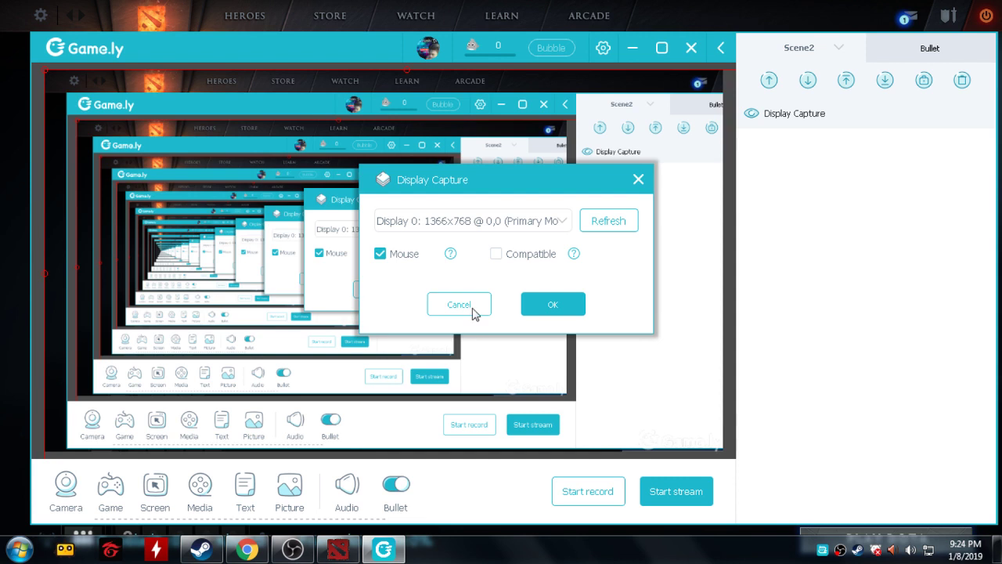
left_click(548, 308)
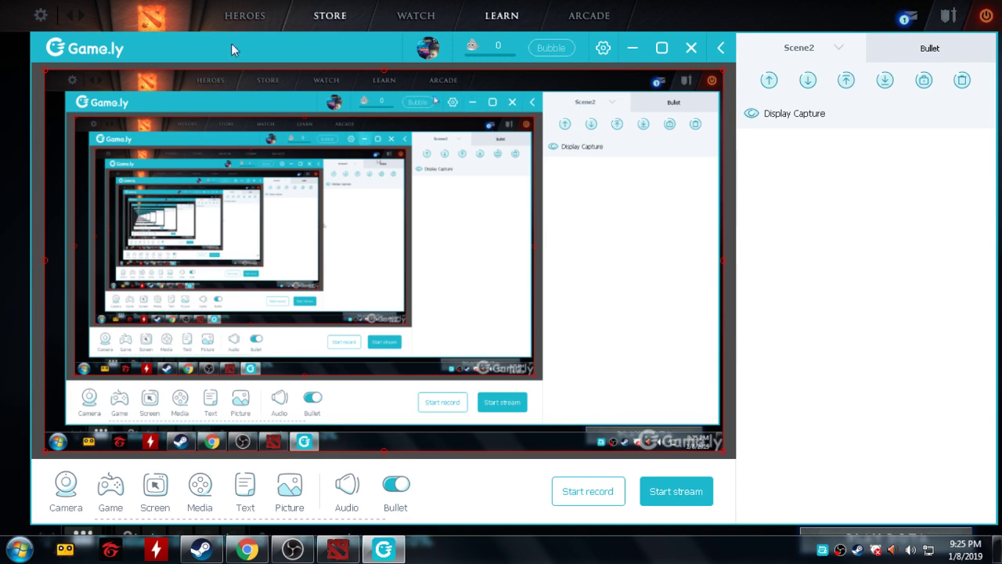
Step: Switch to Dota 2, view the other open windows in turn, and return to Game.ly
left_click(344, 548)
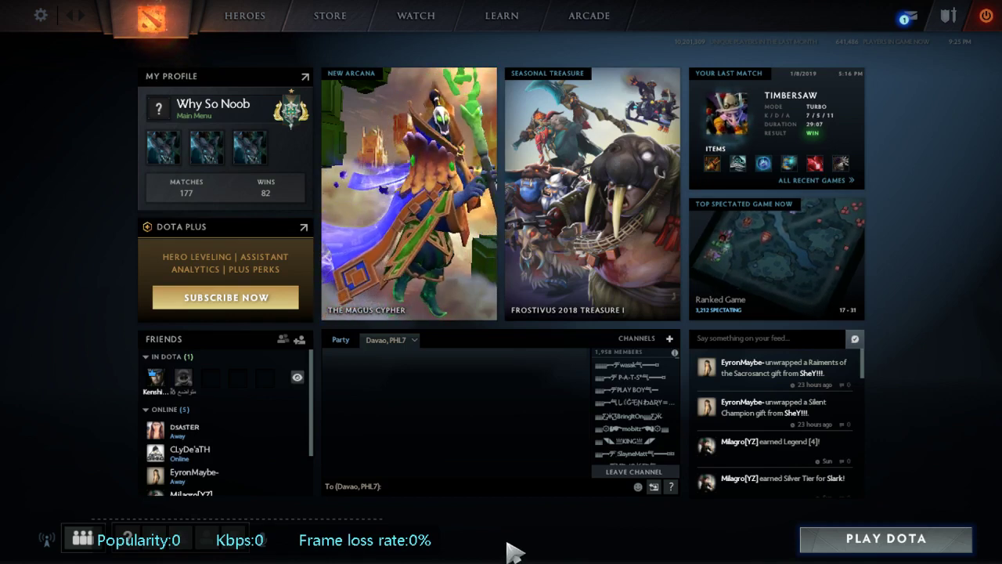
key("alt+Tab")
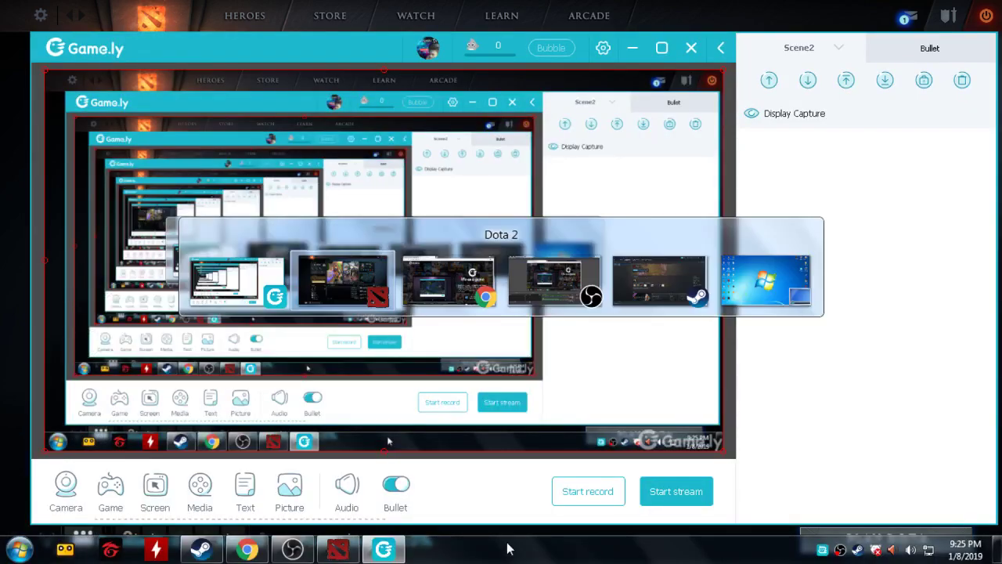
key("Tab")
key("Tab")
key("Tab")
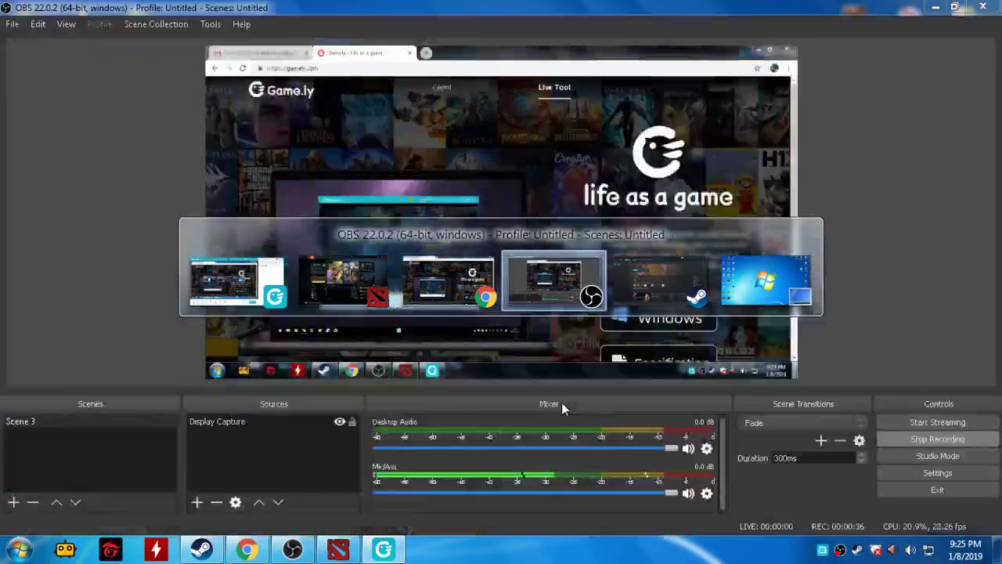
key("Tab")
key("Tab")
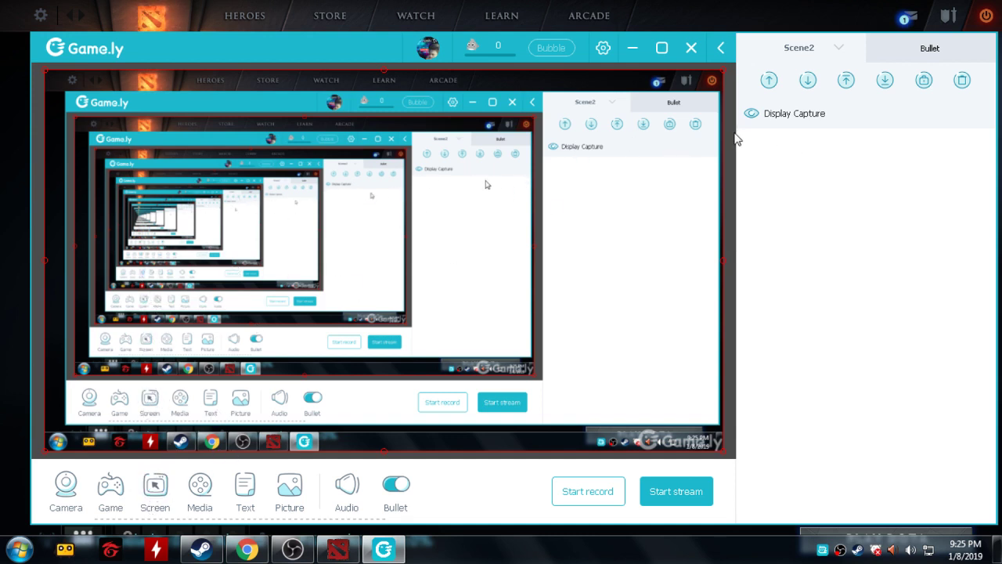
Step: Remove the Display Capture source from Scene2 and confirm the removal
right_click(793, 117)
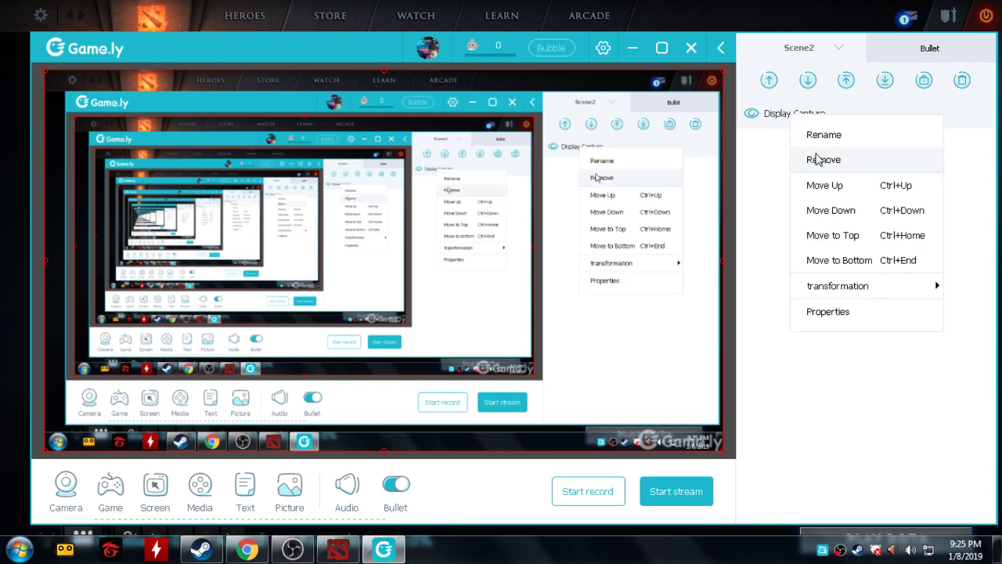
left_click(810, 160)
left_click(549, 296)
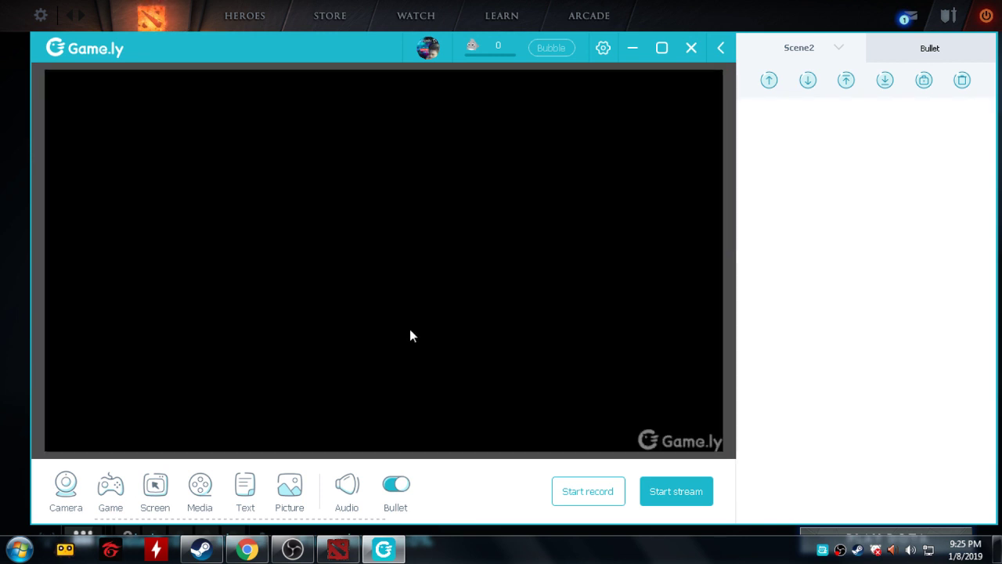
Step: Add a window capture source to Scene2 that captures [dota2.exe]: Dota 2 with Mouse enabled
left_click(155, 491)
left_click(161, 435)
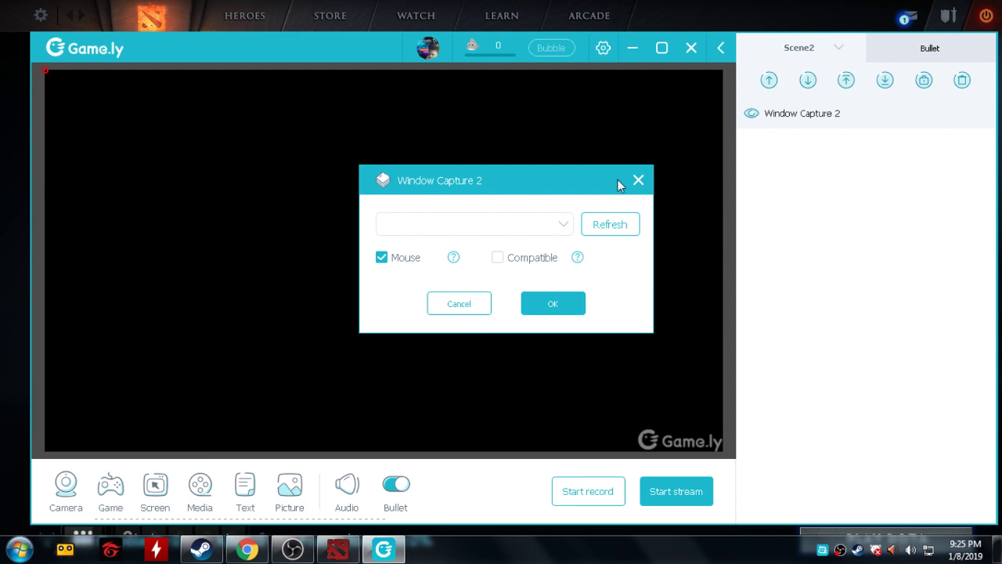
left_click(562, 225)
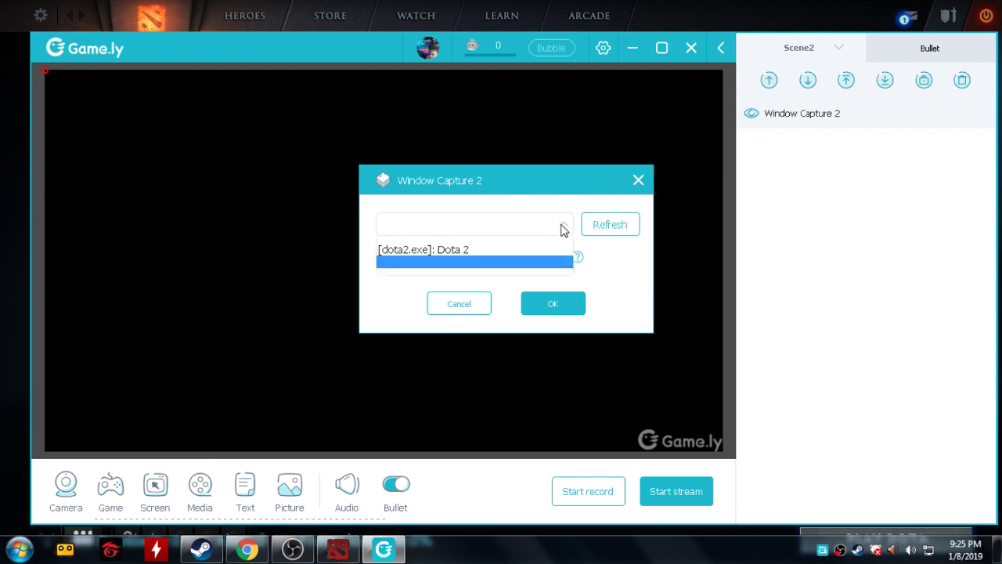
left_click(474, 249)
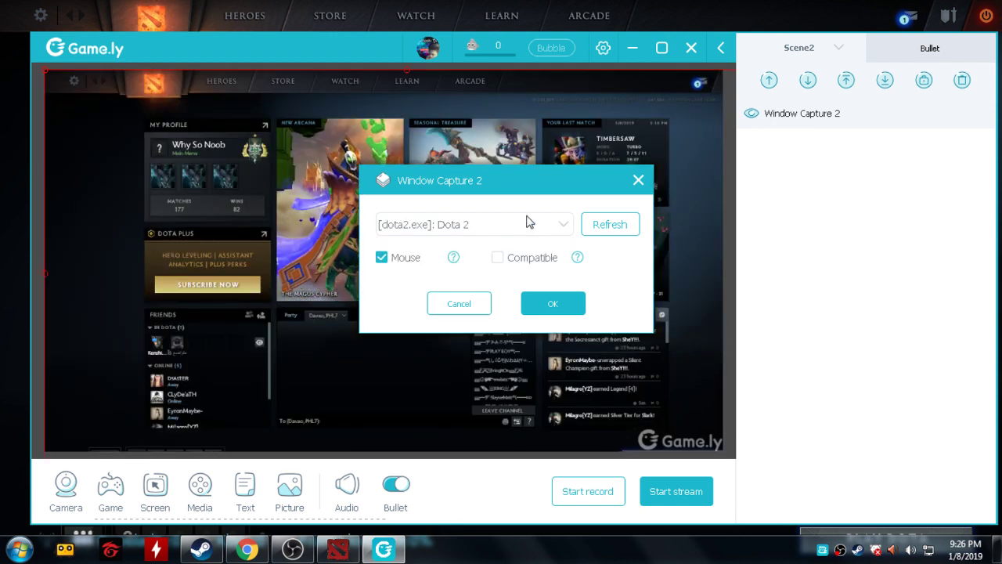
left_click(537, 302)
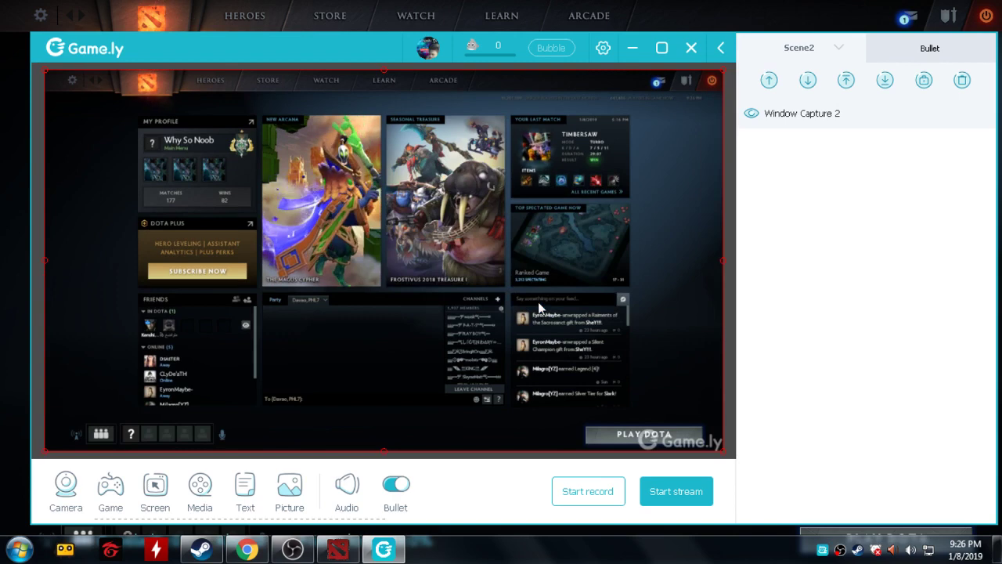
Step: Look through the open windows and the desktop, and return to Game.ly
key("alt+Tab")
key("alt+Tab")
key("alt+Tab")
key("alt+Tab")
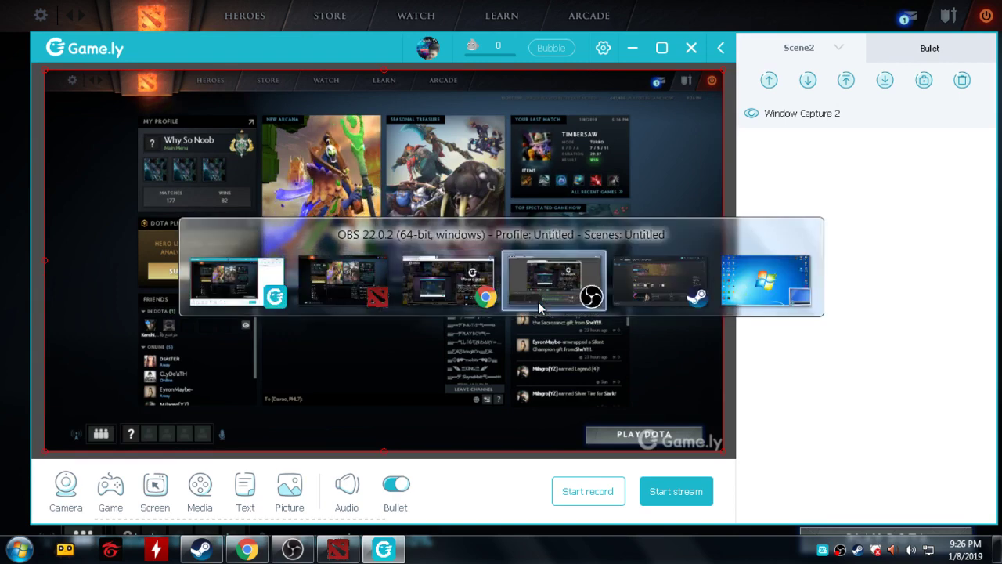
key("alt+Tab")
key("alt+Tab")
key("alt+Tab")
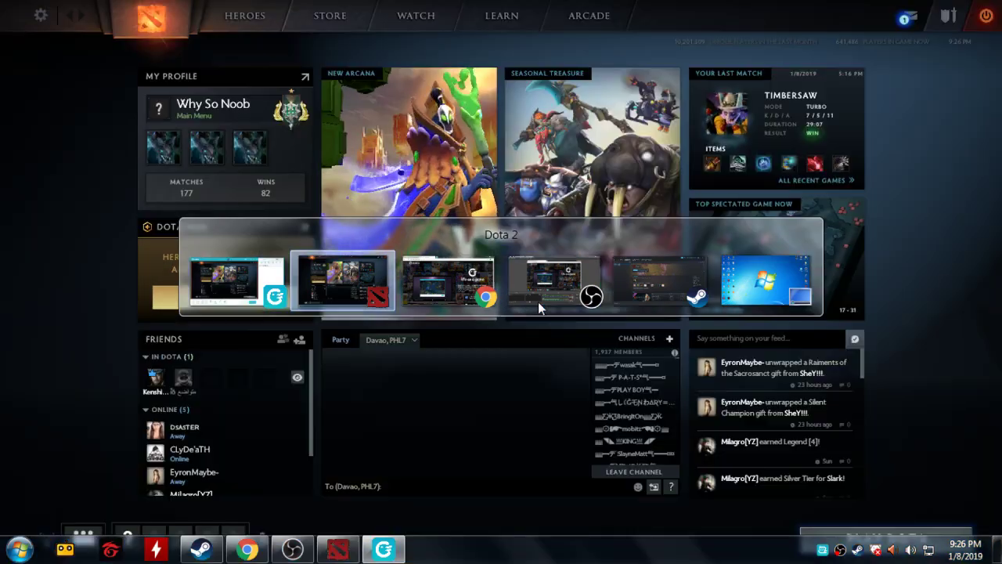
key("alt+Tab")
key("alt+Tab")
key("alt+Tab")
key("alt+Tab")
left_click_drag(491, 282, 300, 286)
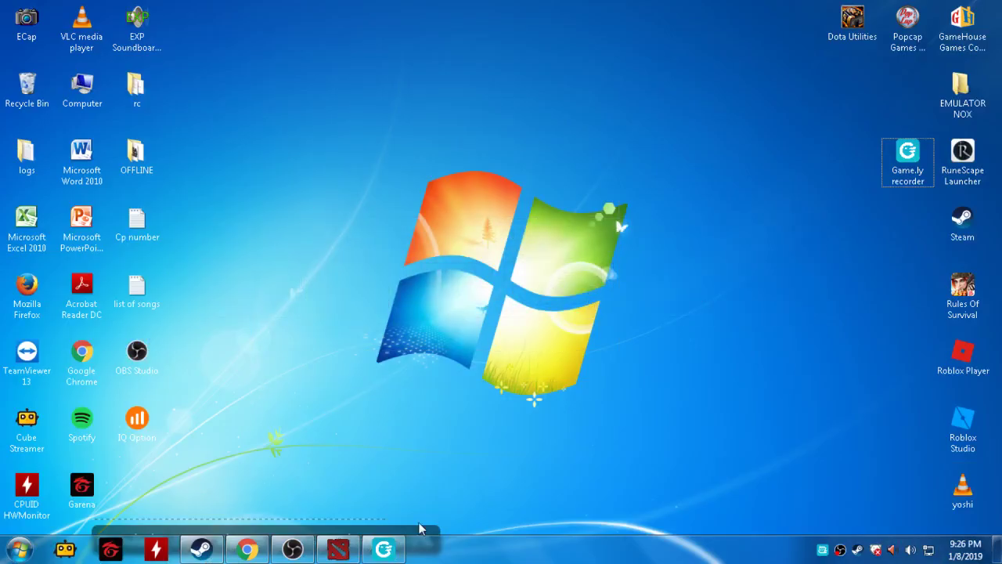
left_click(372, 554)
Step: Bring up the Chrome, OBS and Steam windows one after another and return to Game.ly
key("alt+Tab")
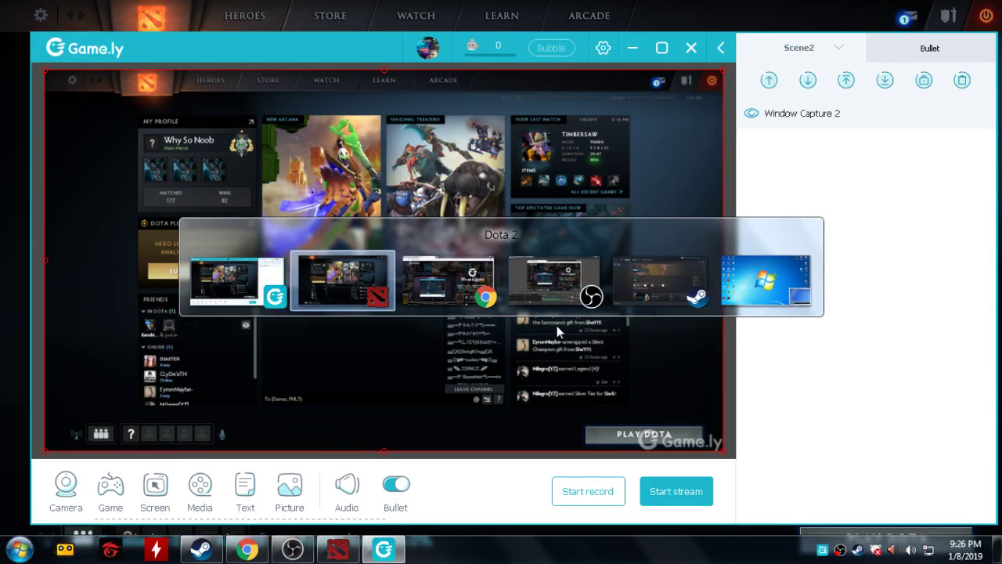
key("alt+Tab")
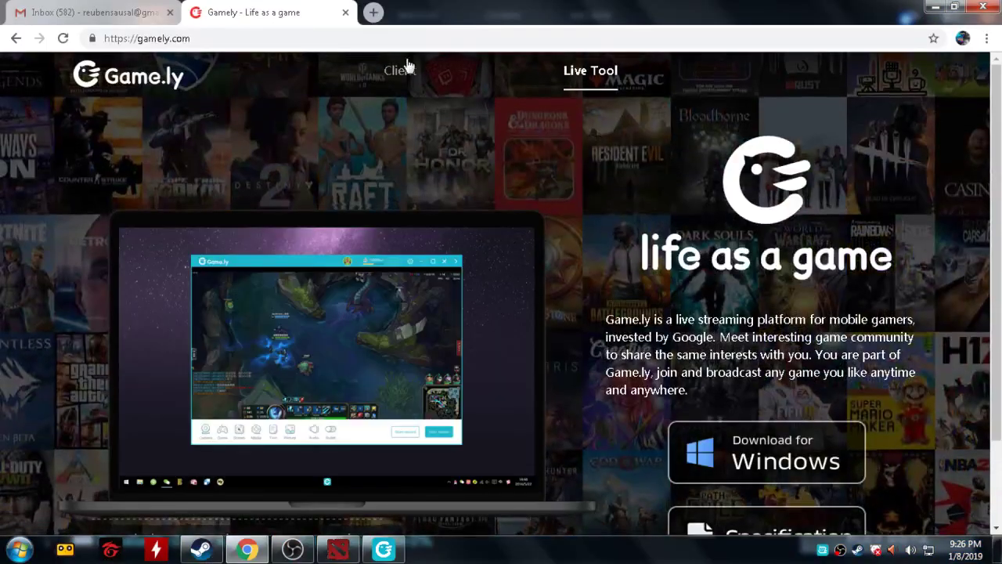
key("alt+Tab")
key("alt+Tab")
key("alt+Tab")
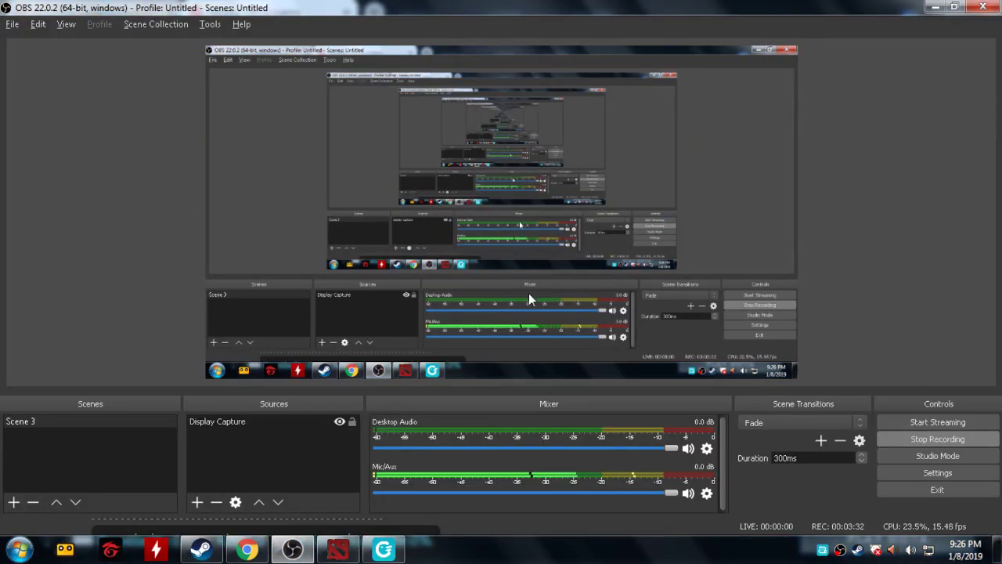
key("alt+Tab")
key("alt+Tab")
key("alt+Tab")
key("alt+Tab")
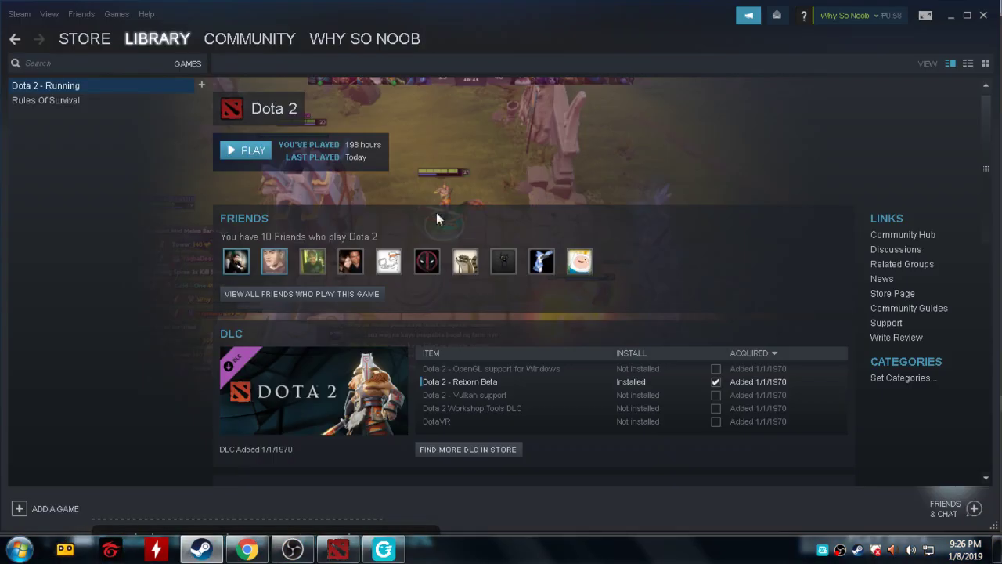
mouse_move(396, 561)
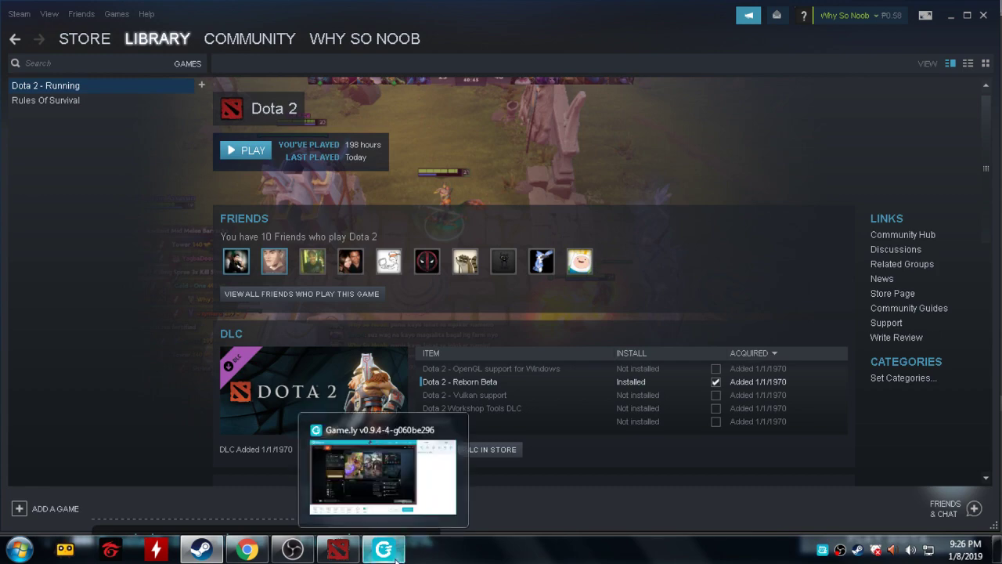
key("alt+Tab")
key("alt+Tab")
key("alt+Tab")
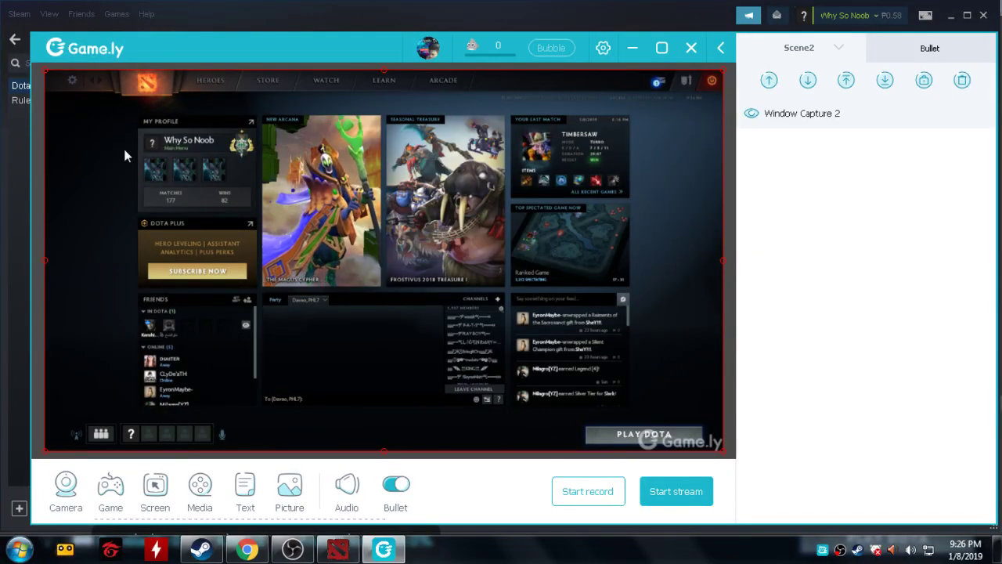
Step: Open the properties of the Window Capture 2 source and set its captured window to [Steam.exe]: Steam
right_click(797, 114)
left_click(841, 312)
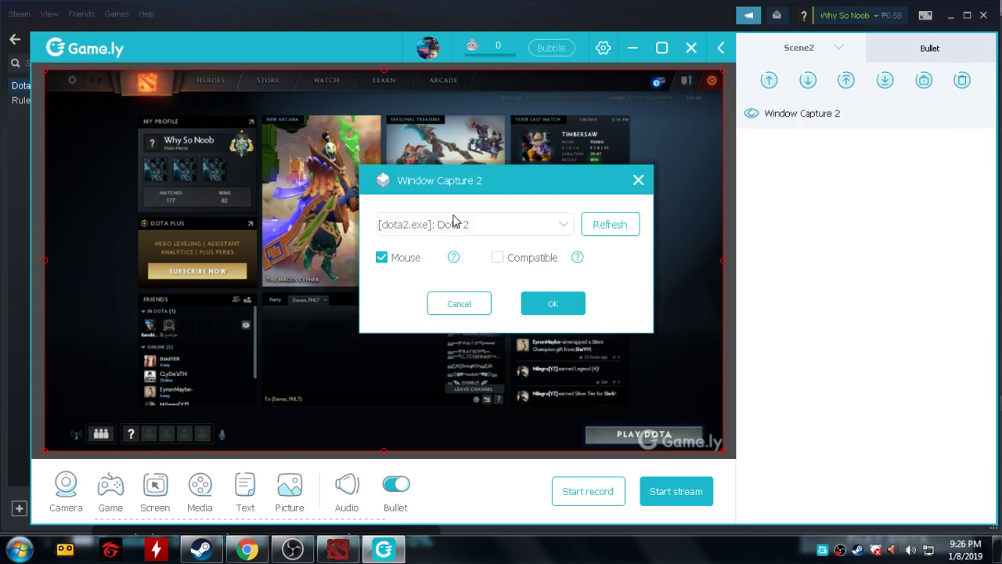
left_click(492, 230)
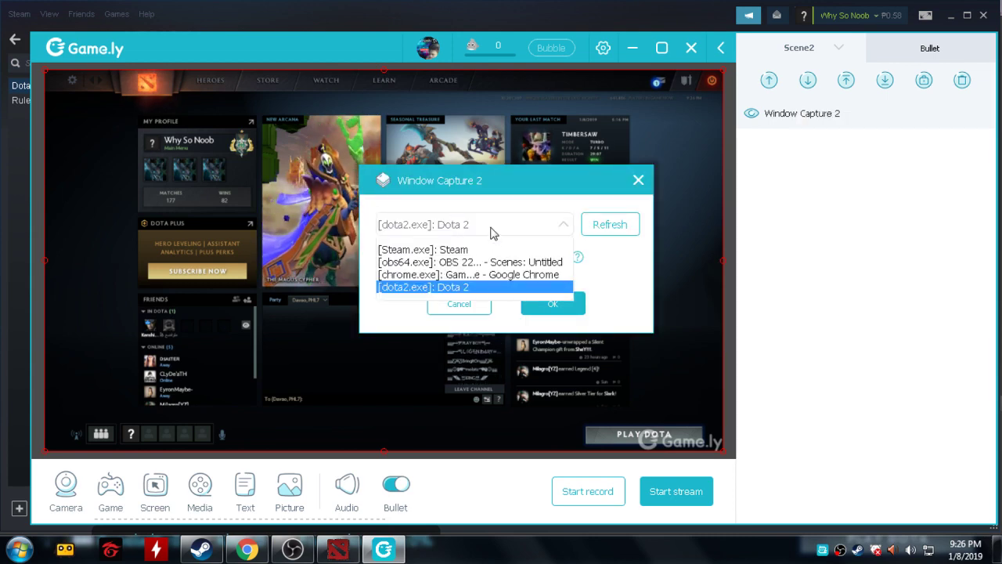
left_click(461, 249)
mouse_move(462, 254)
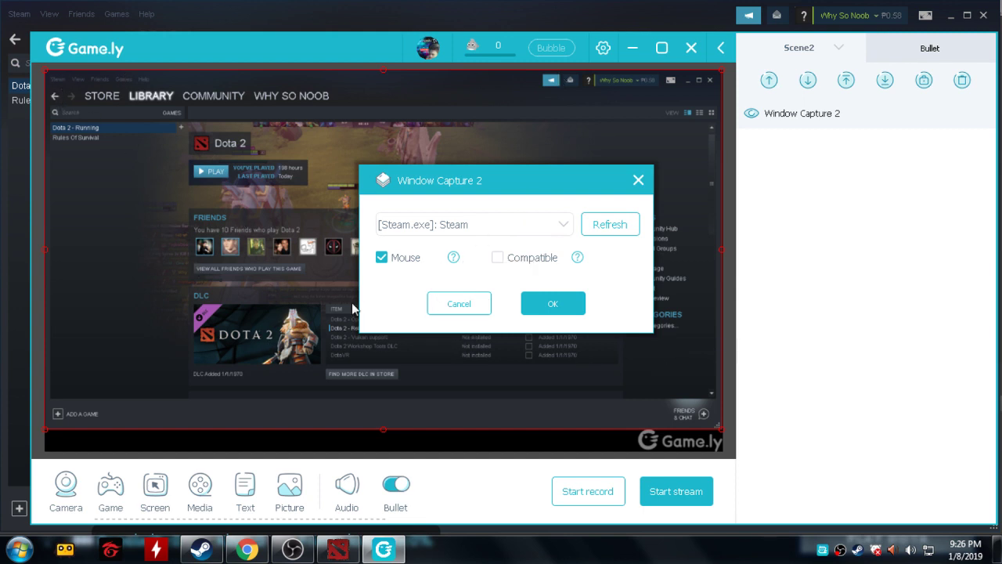
Step: Set the captured window to OBS 22.0.2 and back to [dota2.exe]: Dota 2 to compare their previews
left_click(535, 228)
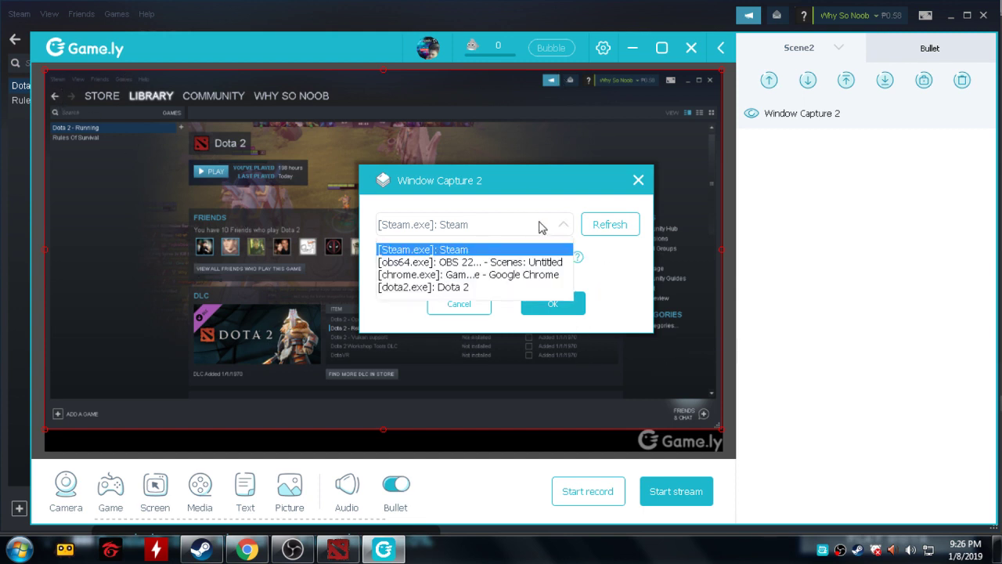
left_click(474, 262)
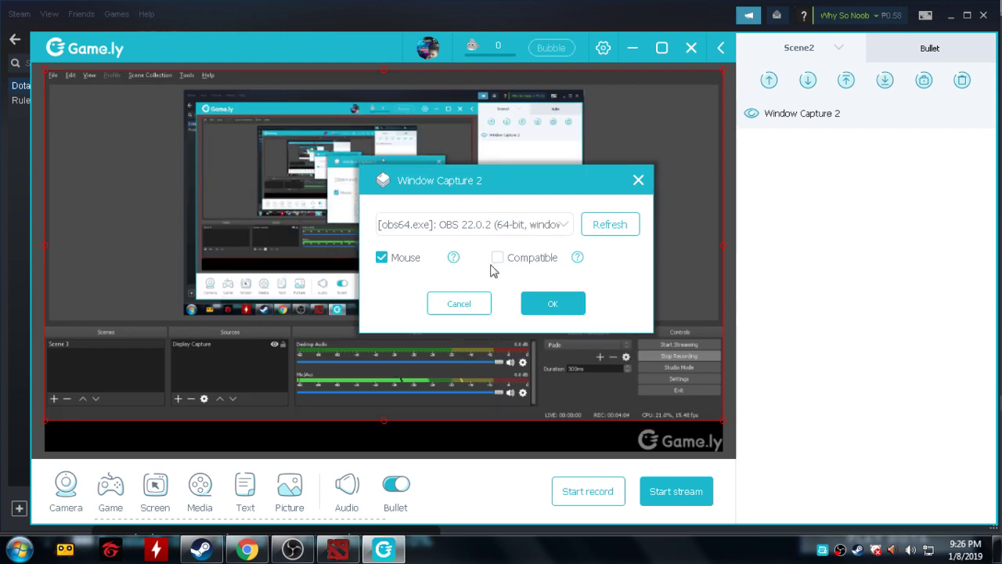
left_click(507, 226)
left_click(465, 286)
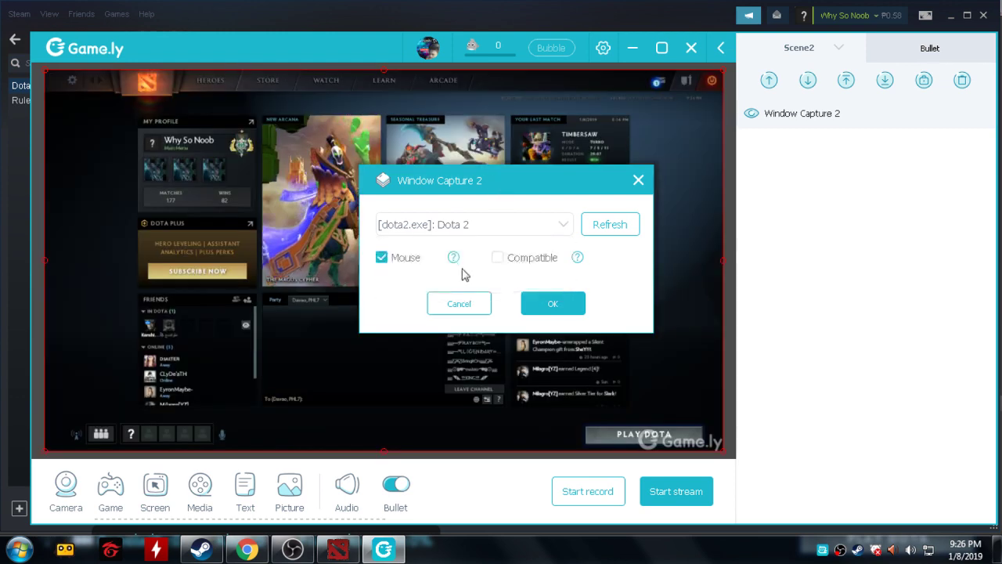
Step: Set the captured window to the Chrome window showing the Gamely page and confirm the source settings
left_click(502, 227)
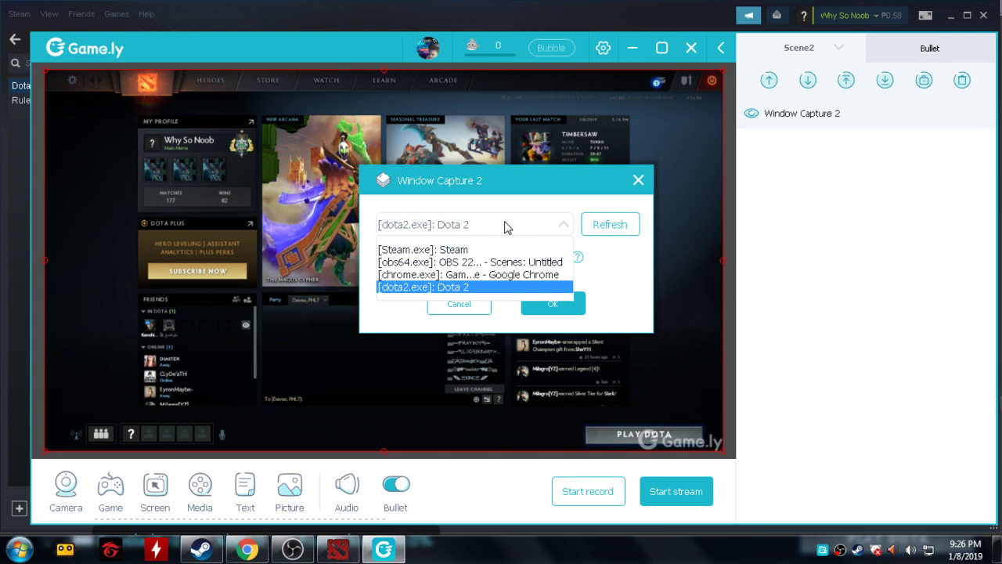
left_click(470, 277)
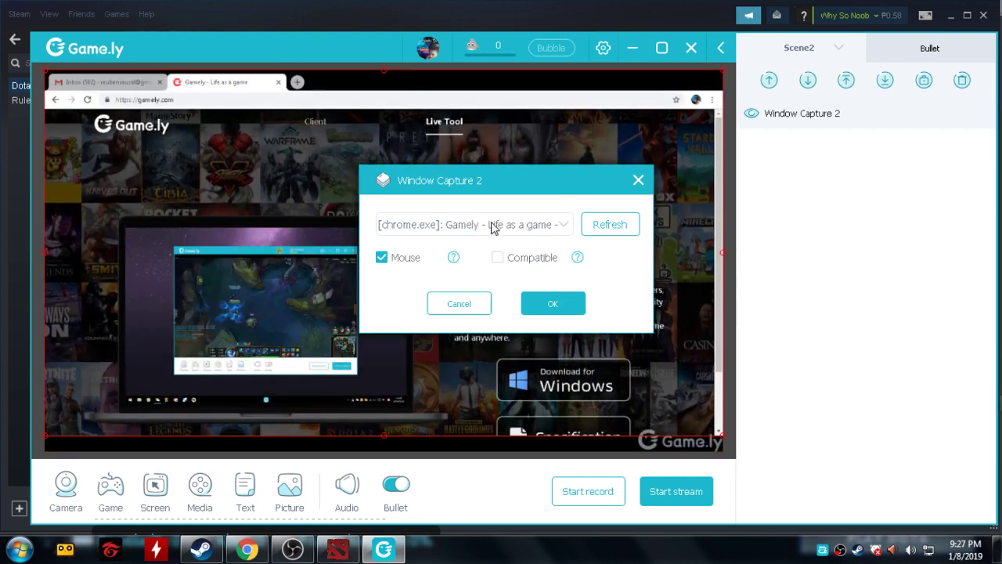
left_click(544, 305)
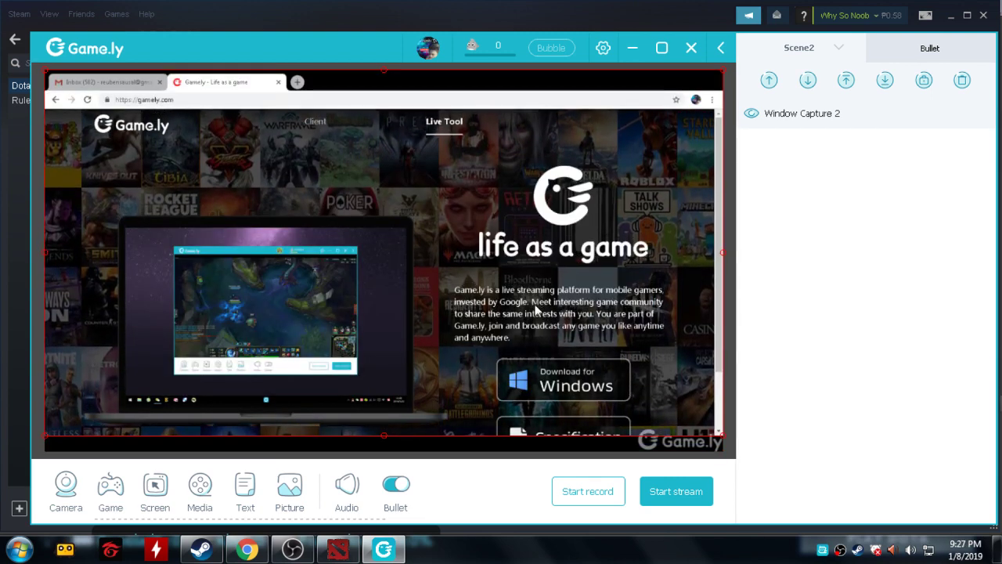
Step: Cycle through all open windows and return to Game.ly to check the window capture preview
key("alt+Tab")
key("Tab")
key("Tab")
key("Tab")
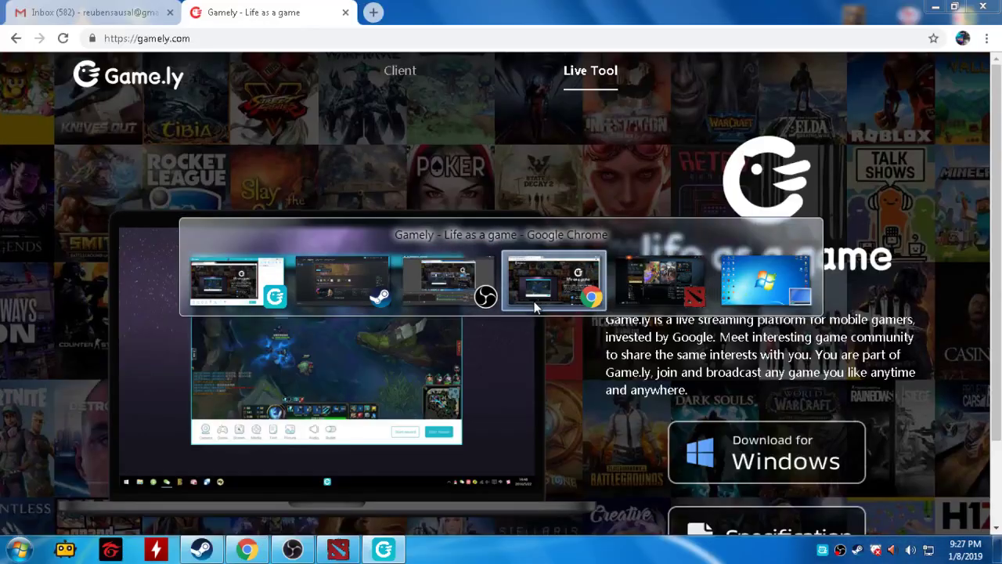
key("Tab")
key("Tab")
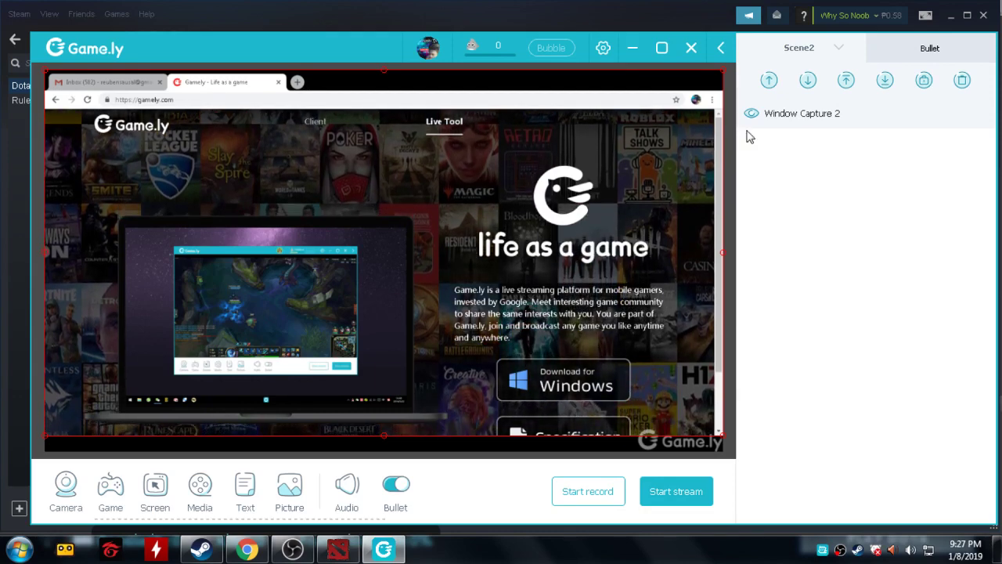
Step: Set the captured window of the Window Capture 2 source to [dota2.exe]: Dota 2 and confirm its properties
right_click(776, 117)
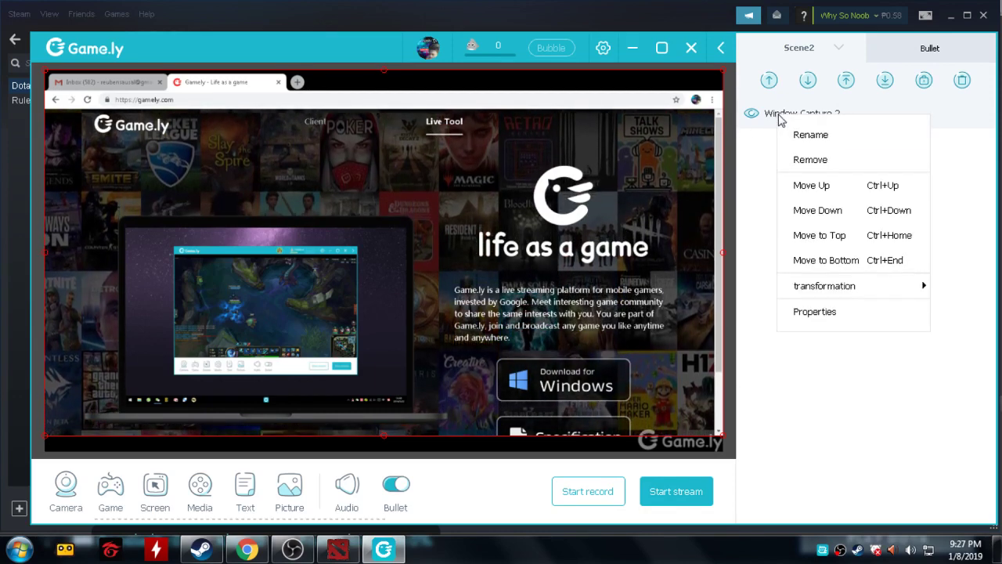
left_click(814, 310)
left_click(465, 227)
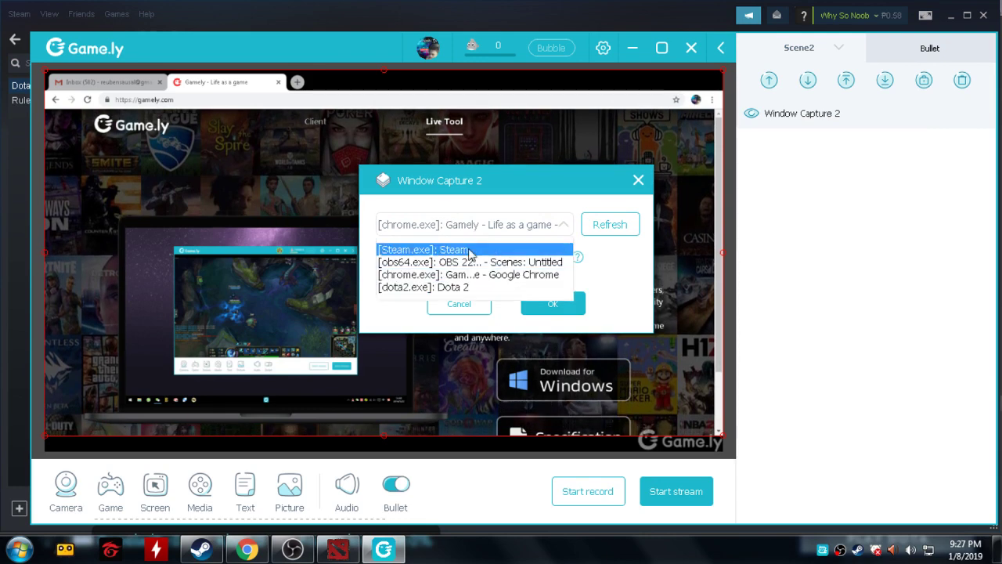
left_click(458, 288)
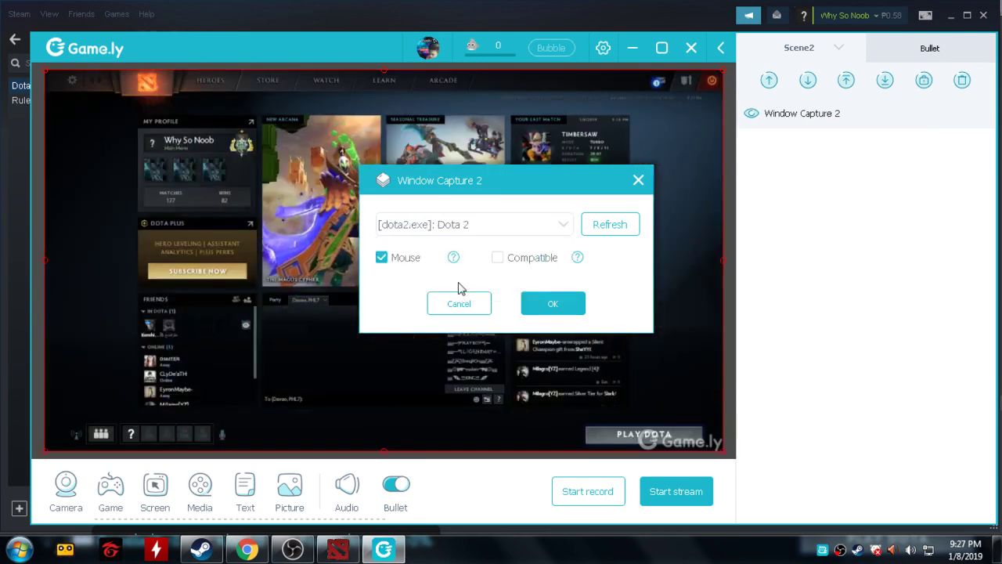
left_click(556, 308)
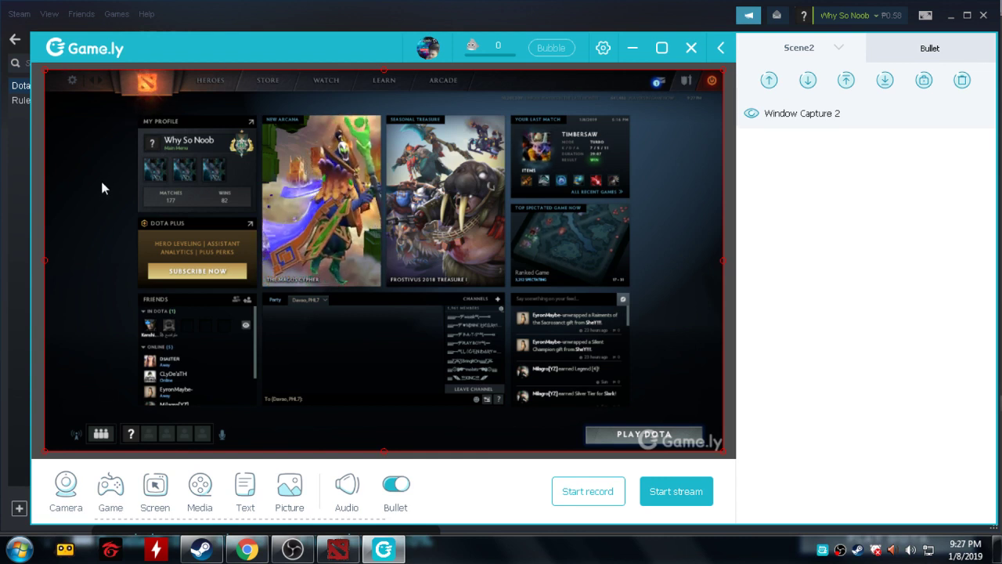
left_click(156, 486)
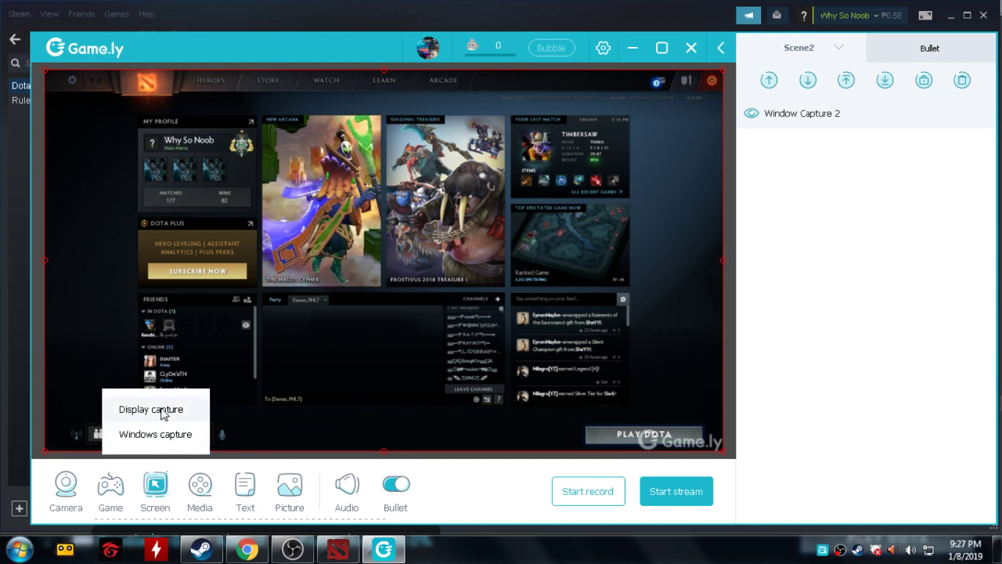
left_click(458, 502)
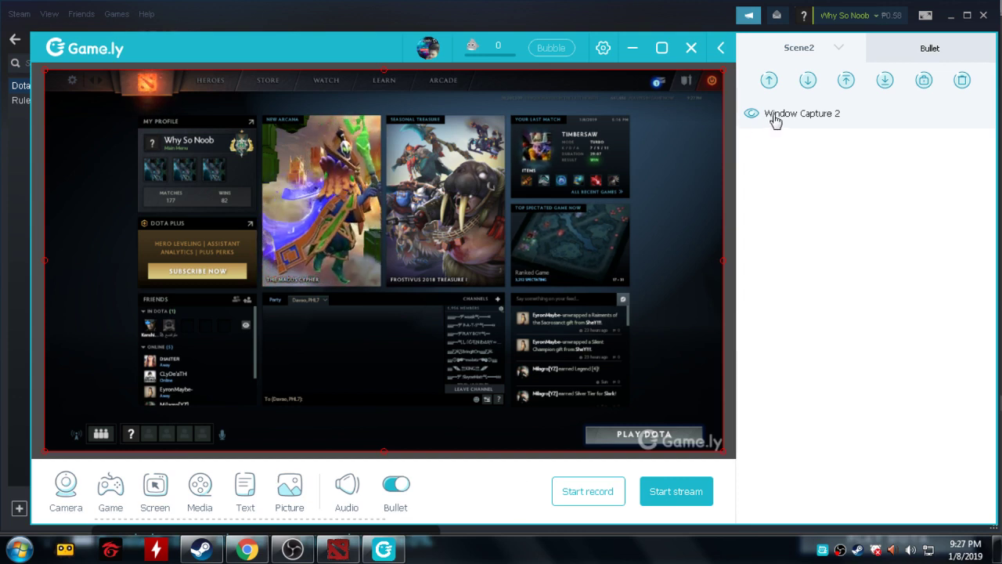
left_click(139, 491)
left_click(465, 487)
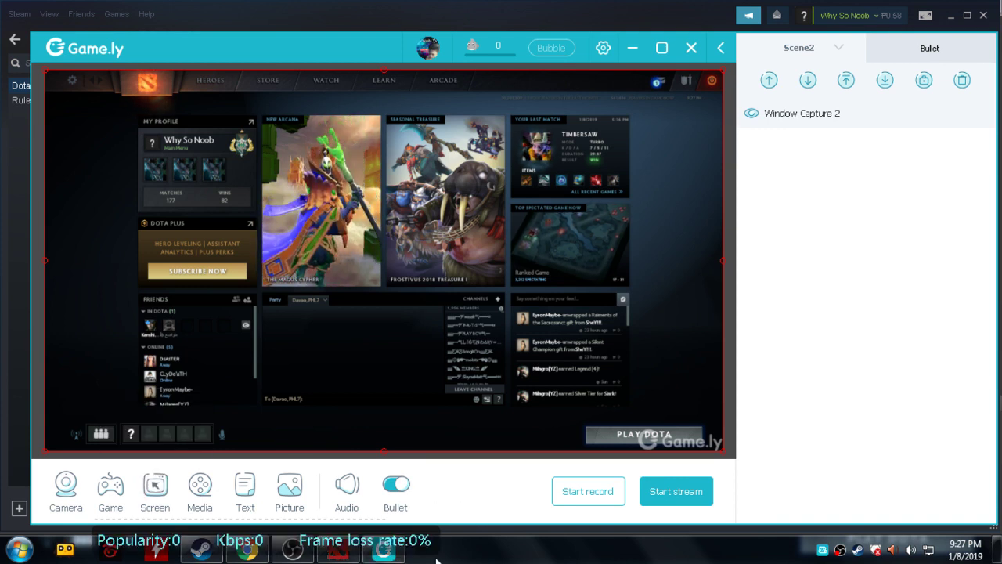
Step: Switch between OBS and Game.ly to compare the OBS Display Capture source with the Window Capture 2 preview
mouse_move(339, 556)
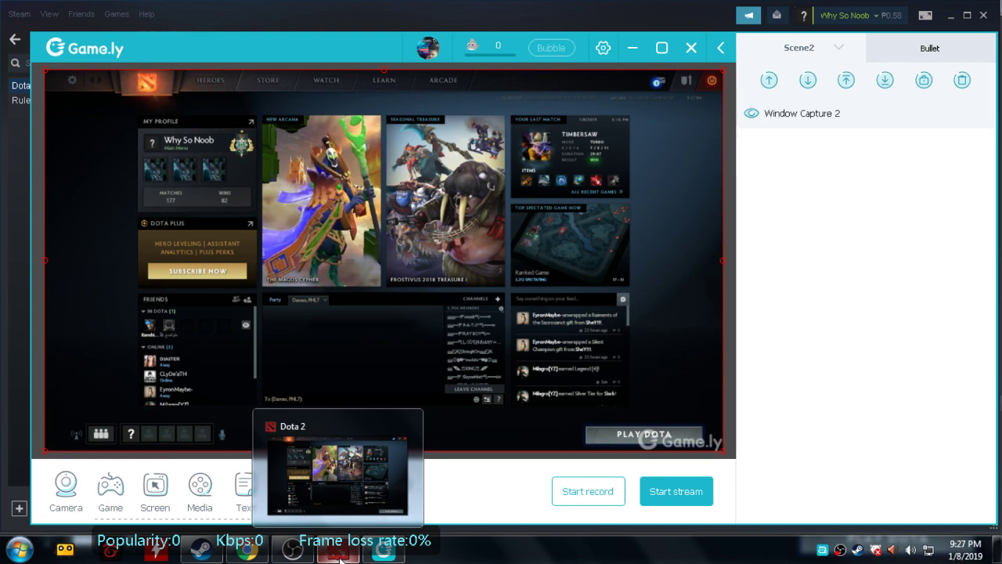
key("alt+Tab")
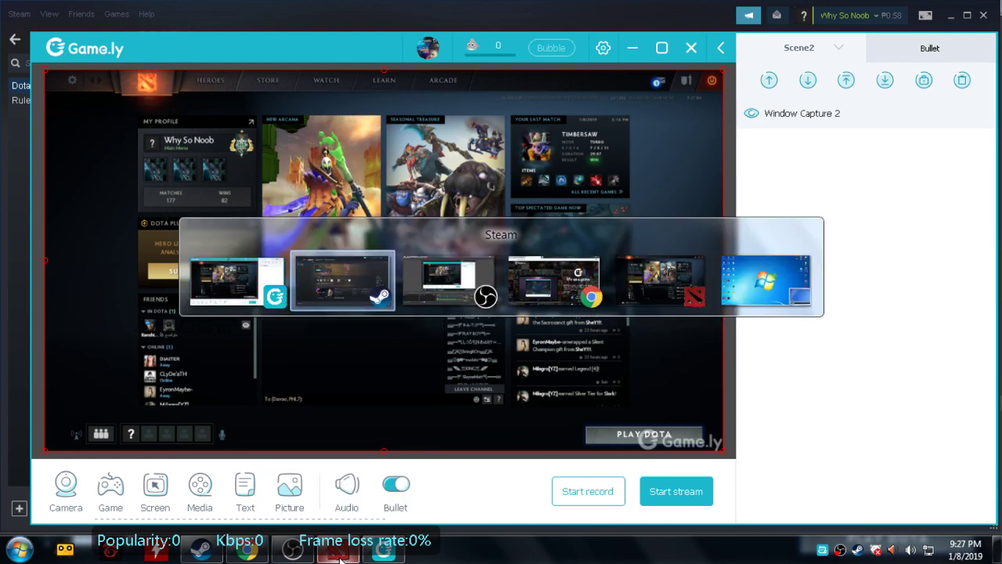
key("alt+Tab")
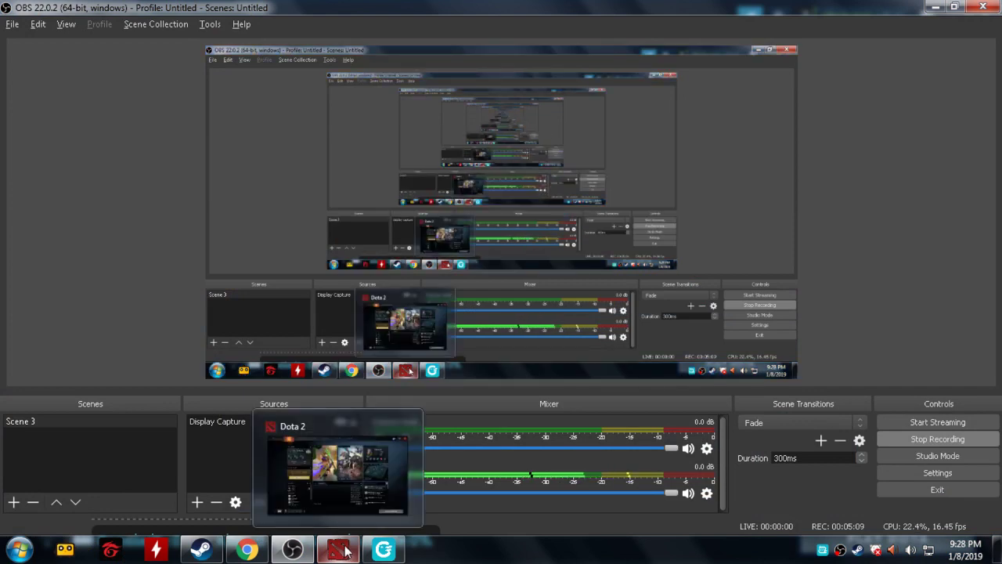
left_click(383, 551)
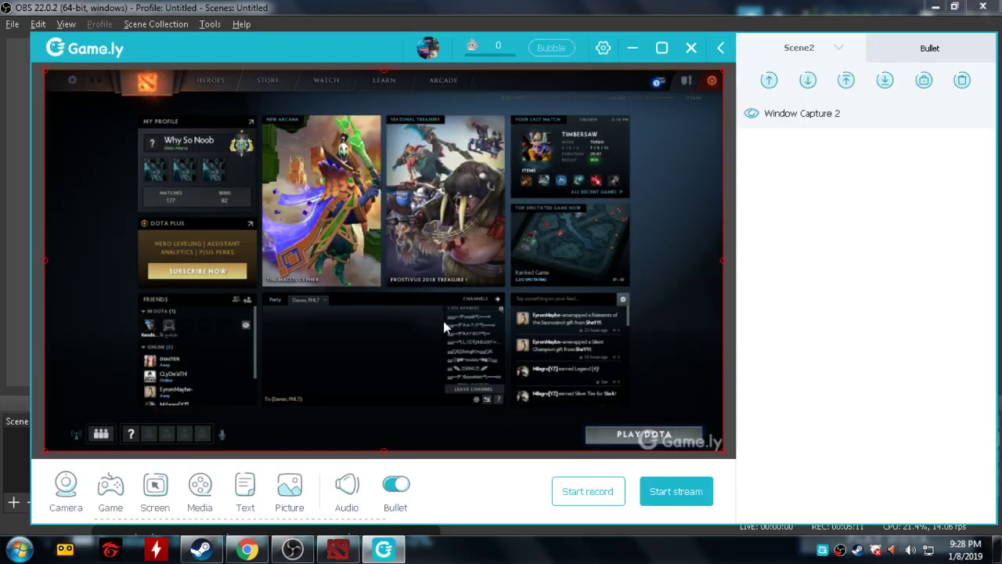
left_click(292, 551)
left_click(228, 427)
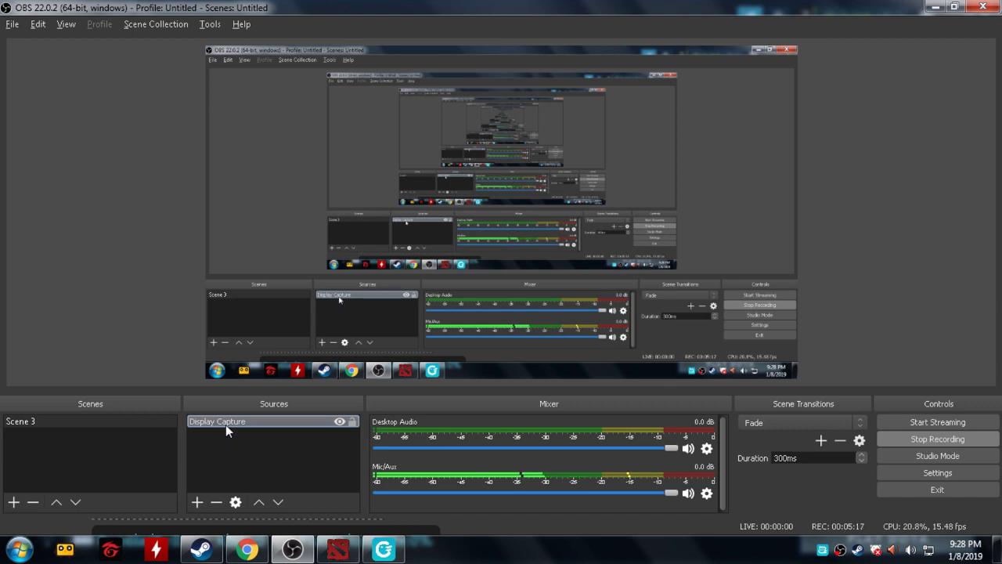
left_click(231, 432)
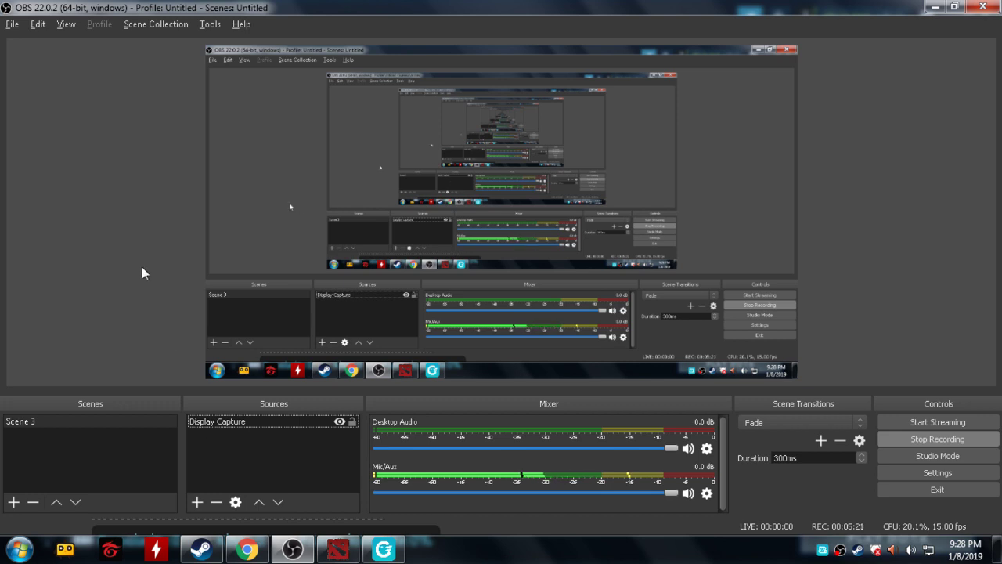
key("alt+Tab")
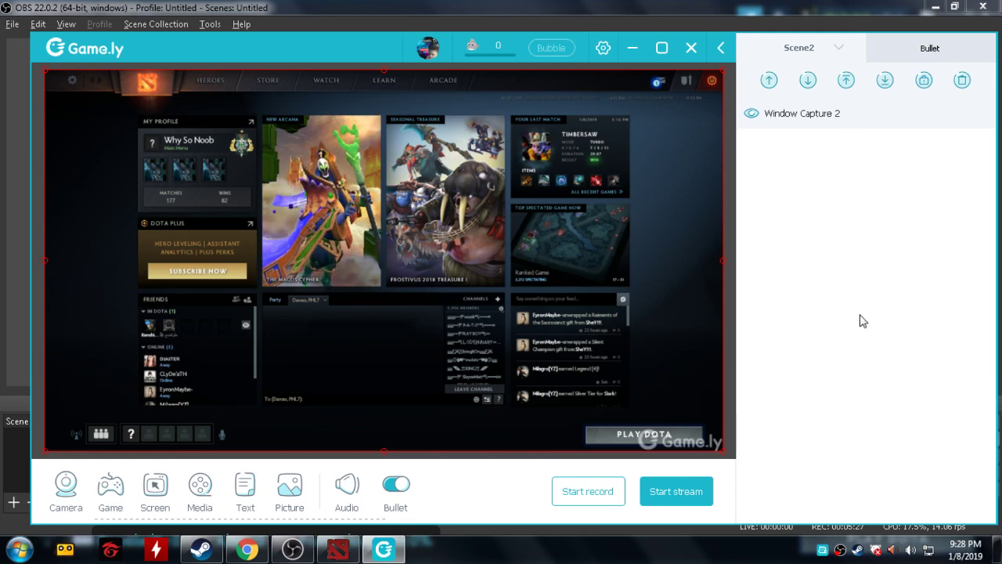
key("alt+Tab")
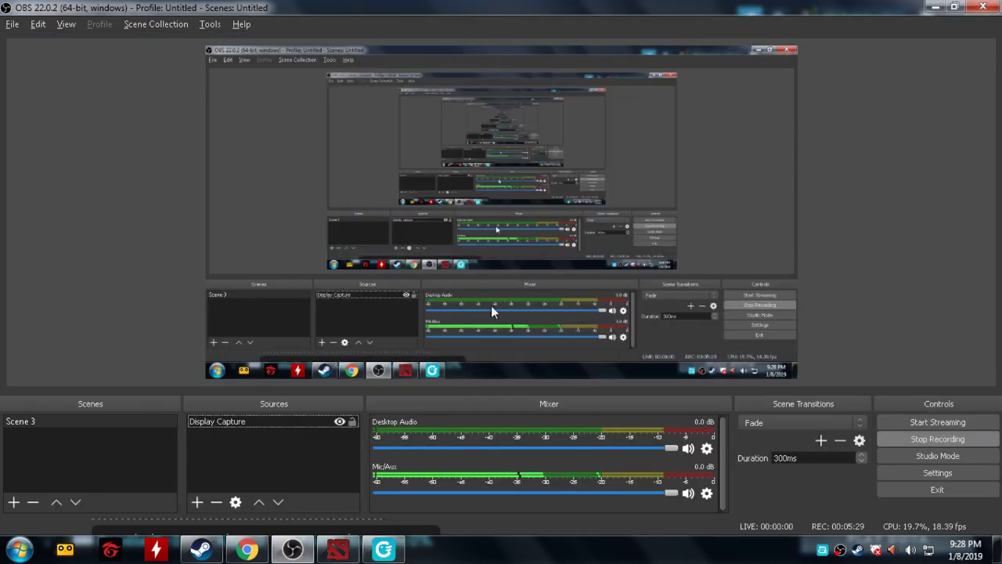
key("alt+Tab")
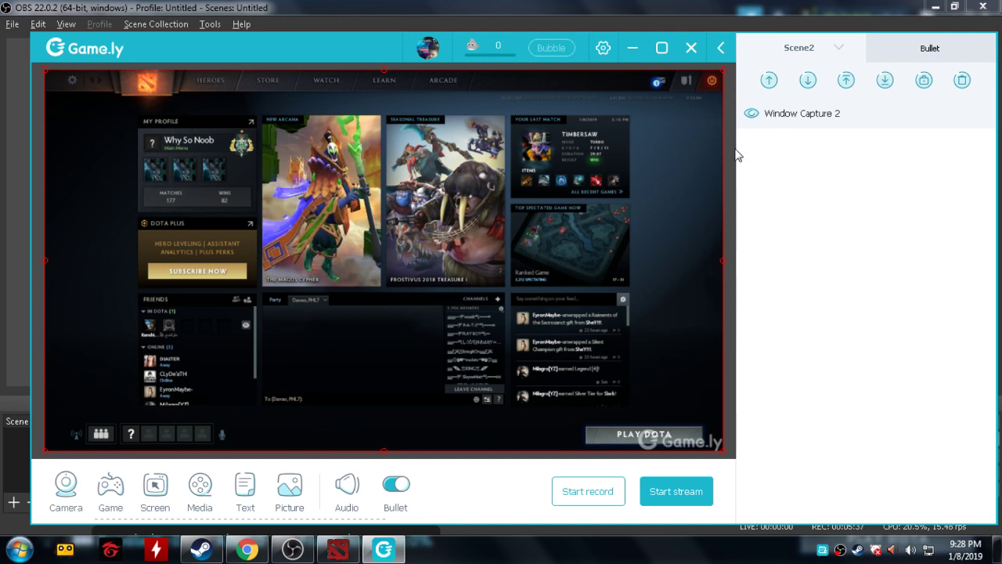
left_click(157, 499)
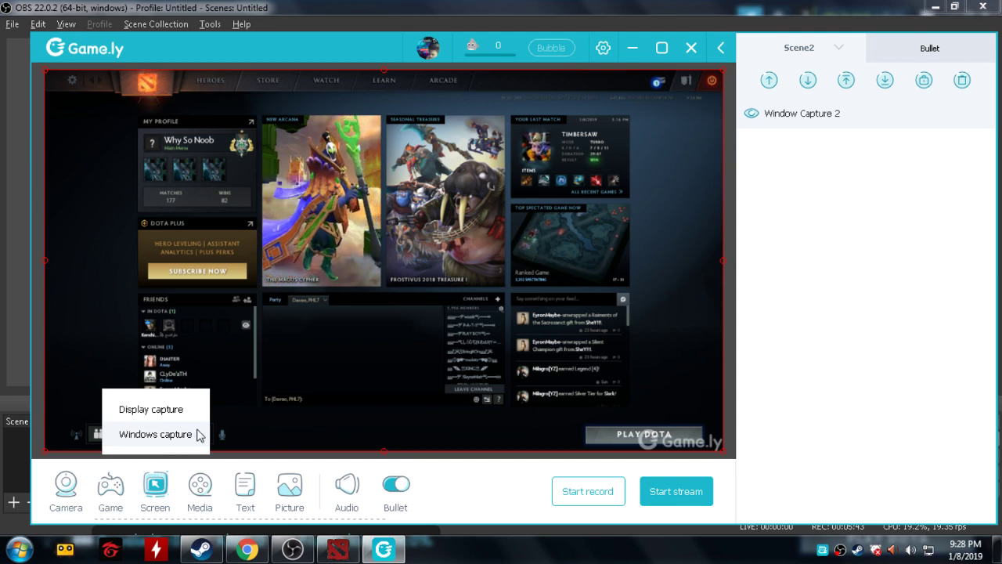
left_click(476, 494)
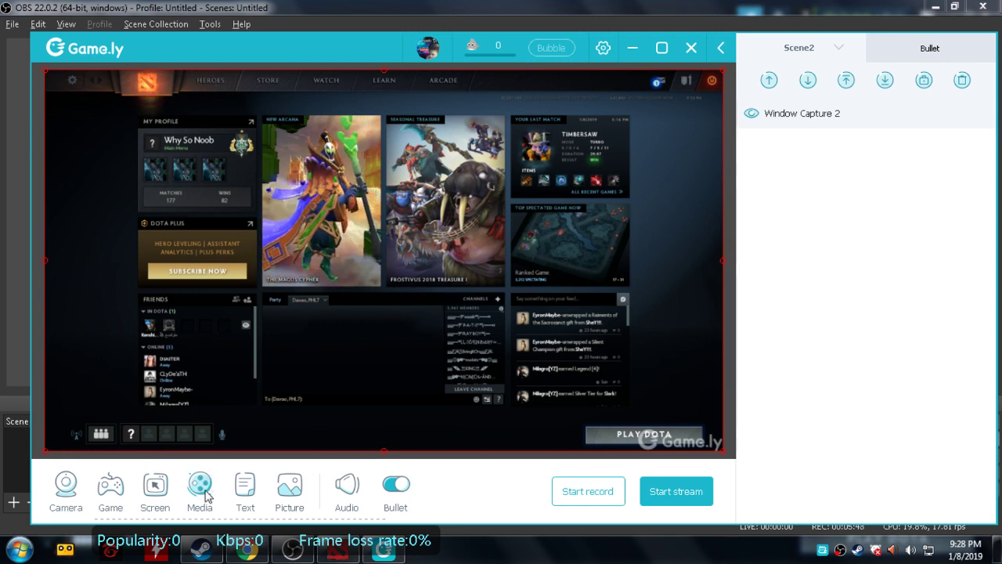
Step: Add a game capture source to Scene2 that captures [dota2.exe]: Dota 2 and confirm its settings
left_click(122, 491)
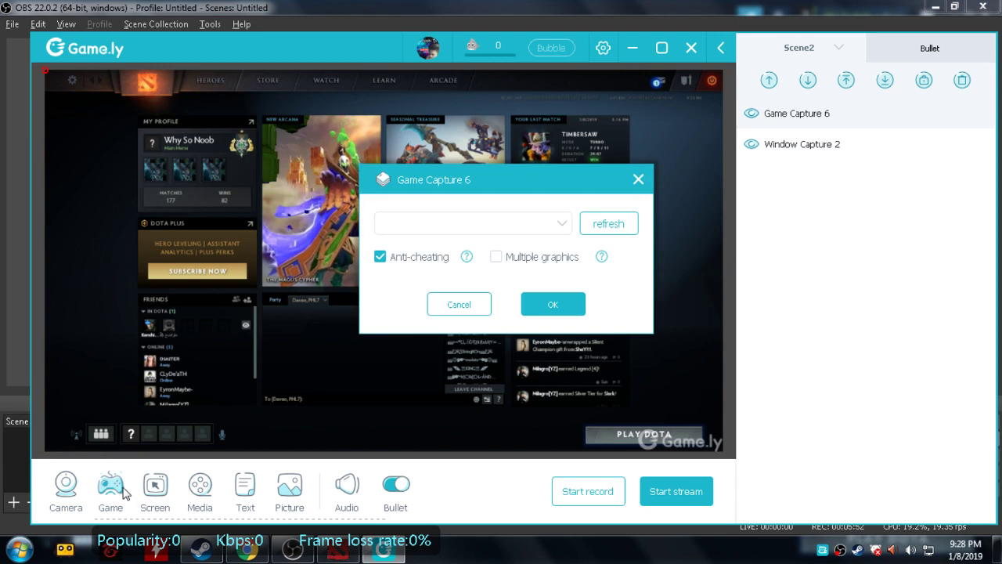
left_click(513, 225)
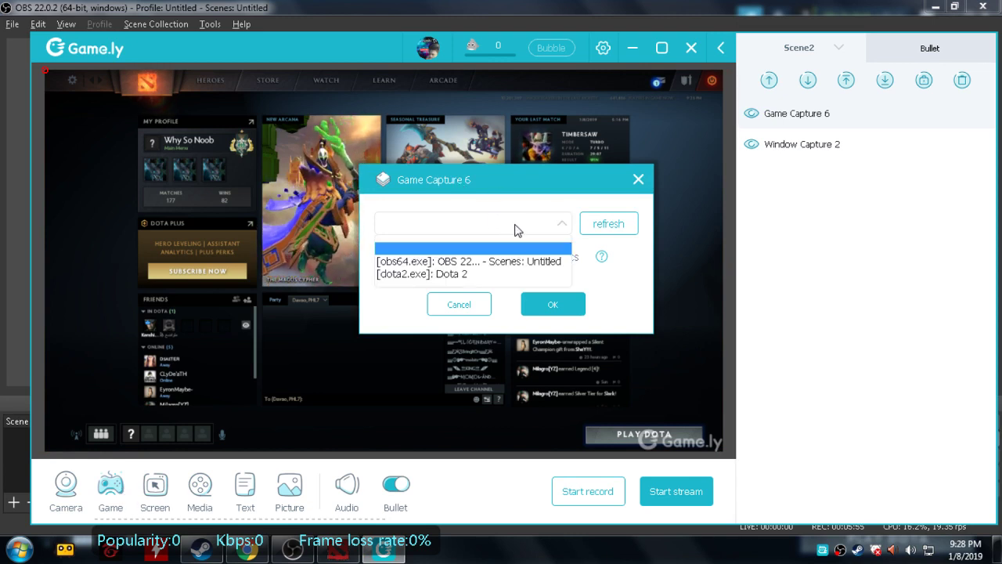
left_click(488, 275)
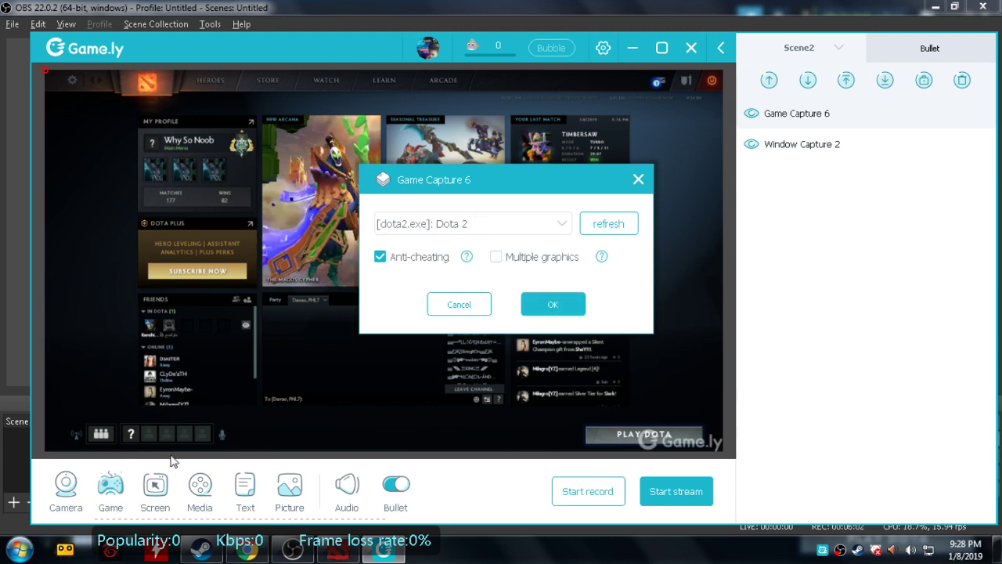
left_click(553, 304)
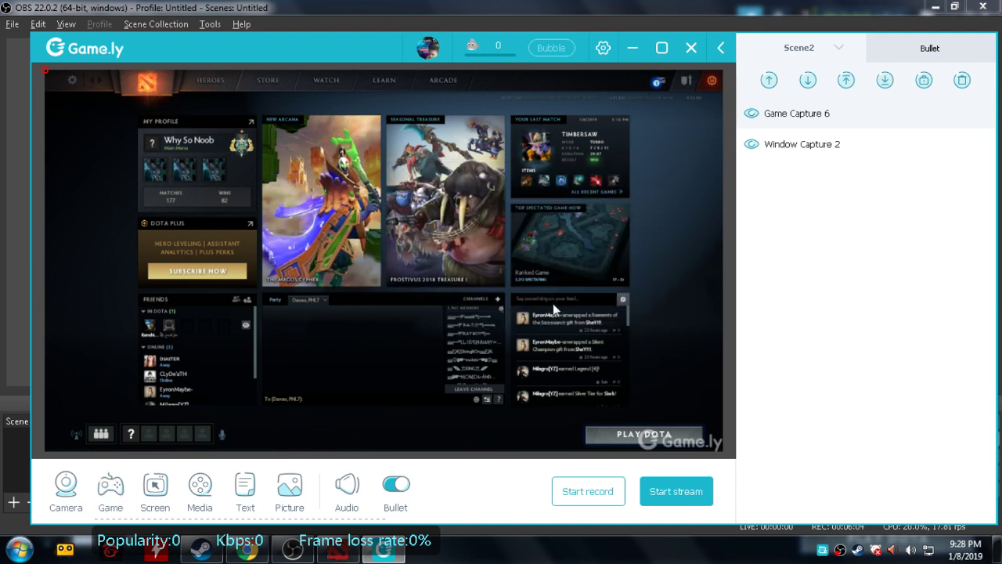